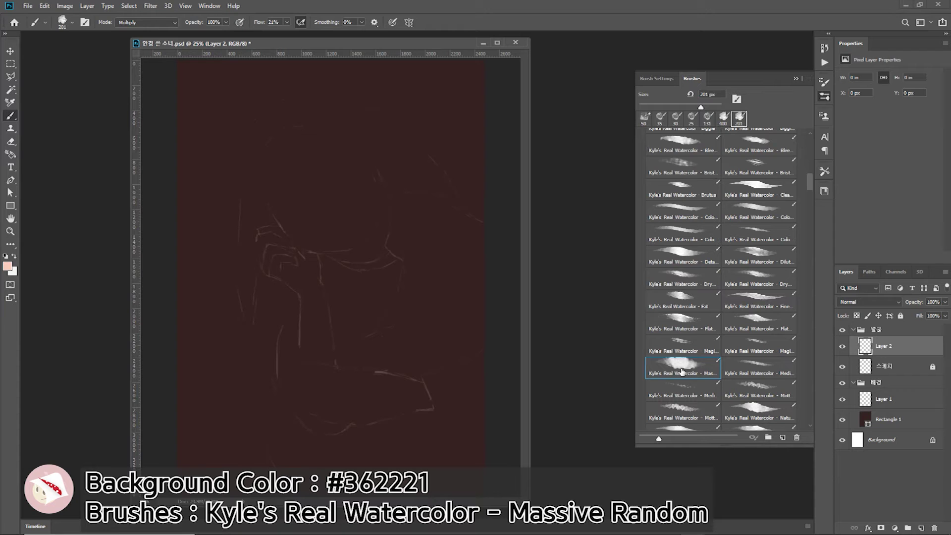
- Paint pink skin tone over the face oval and neck
mouse_move(295, 144)
left_mouse_down()
mouse_move(276, 159)
mouse_move(296, 139)
mouse_move(278, 166)
mouse_move(283, 195)
mouse_move(346, 212)
mouse_move(370, 251)
mouse_move(325, 180)
mouse_move(314, 228)
mouse_move(318, 149)
mouse_move(367, 212)
mouse_move(298, 206)
mouse_move(362, 238)
mouse_move(314, 153)
mouse_move(301, 159)
mouse_move(347, 208)
mouse_move(333, 263)
left_mouse_up()
key("ctrl+[")
mouse_move(268, 235)
left_mouse_down()
mouse_move(310, 297)
mouse_move(325, 353)
mouse_move(301, 259)
mouse_move(319, 340)
mouse_move(261, 231)
mouse_move(292, 312)
mouse_move(262, 386)
mouse_move(277, 456)
mouse_move(303, 446)
mouse_move(293, 374)
mouse_move(434, 386)
left_mouse_up()
- On a new layer, block in the white blanket over the body
key("ctrl+shift+alt+n")
key("x")
mouse_move(393, 208)
left_mouse_down()
mouse_move(480, 228)
mouse_move(463, 353)
mouse_move(396, 377)
mouse_move(416, 282)
mouse_move(401, 258)
left_mouse_up()
mouse_move(345, 347)
left_mouse_down()
mouse_move(421, 277)
mouse_move(352, 352)
mouse_move(446, 298)
mouse_move(451, 346)
mouse_move(482, 227)
mouse_move(522, 272)
left_mouse_up()
- Paint the lavender shirt, red hair around the head, and skin shading on the hand
mouse_move(387, 268)
left_mouse_down()
mouse_move(370, 302)
mouse_move(382, 317)
mouse_move(342, 305)
mouse_move(386, 268)
mouse_move(355, 286)
mouse_move(359, 322)
left_mouse_up()
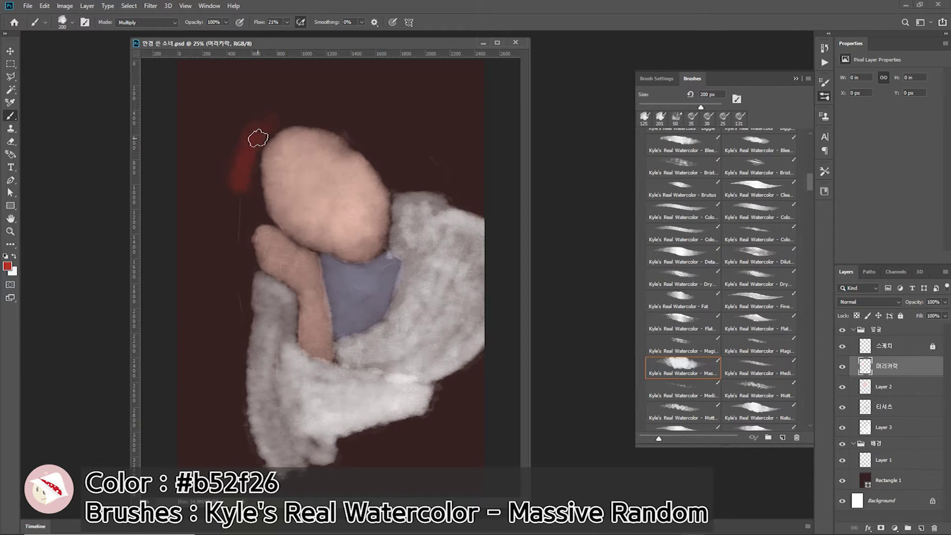
mouse_move(254, 138)
left_mouse_down()
mouse_move(321, 125)
mouse_move(314, 100)
mouse_move(352, 141)
mouse_move(469, 206)
left_mouse_up()
mouse_move(236, 237)
left_mouse_down()
mouse_move(254, 212)
mouse_move(233, 371)
mouse_move(221, 234)
left_mouse_up()
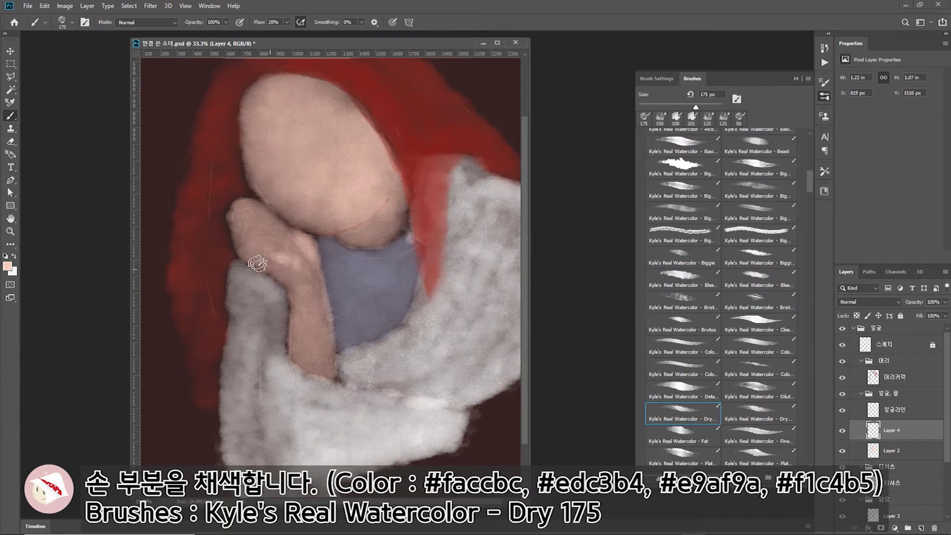
mouse_move(258, 264)
left_mouse_down()
mouse_move(297, 292)
mouse_move(303, 366)
mouse_move(245, 226)
mouse_move(232, 238)
mouse_move(263, 217)
mouse_move(234, 204)
mouse_move(261, 205)
left_mouse_up()
key("bracketleft")
key("bracketleft")
key("bracketleft")
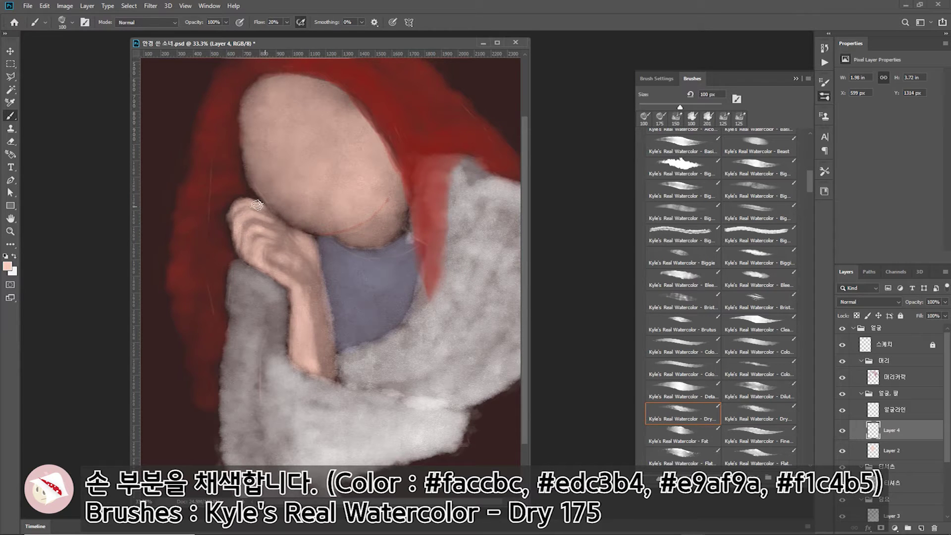
- Brighten the forearm and back of the hand, then smooth and brighten the face skin on Layer 4
mouse_move(262, 260)
left_mouse_down()
mouse_move(320, 297)
mouse_move(332, 381)
mouse_move(326, 326)
mouse_move(318, 366)
mouse_move(331, 379)
left_mouse_up()
mouse_move(275, 247)
left_mouse_down()
mouse_move(313, 272)
mouse_move(303, 233)
left_mouse_up()
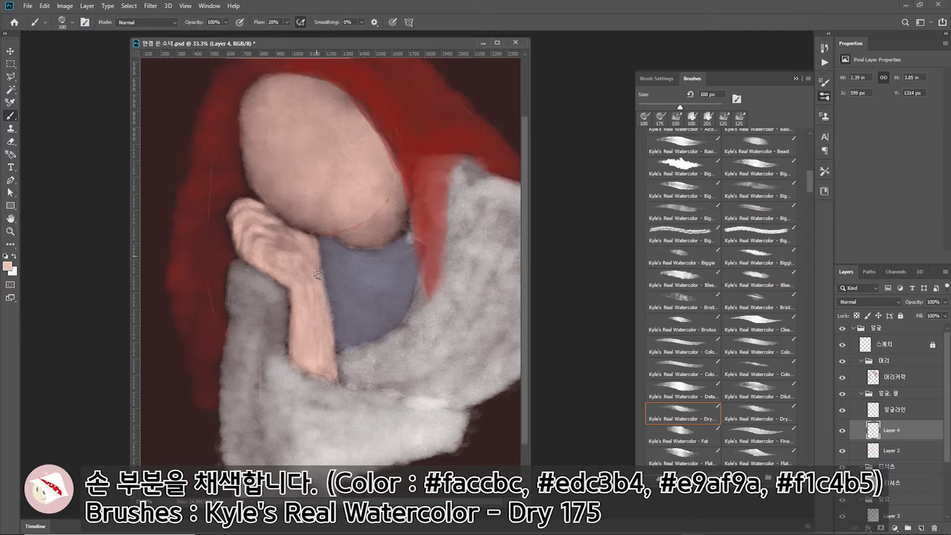
key("ctrl+shift+alt+n")
key("bracketleft")
key("bracketleft")
key("bracketleft")
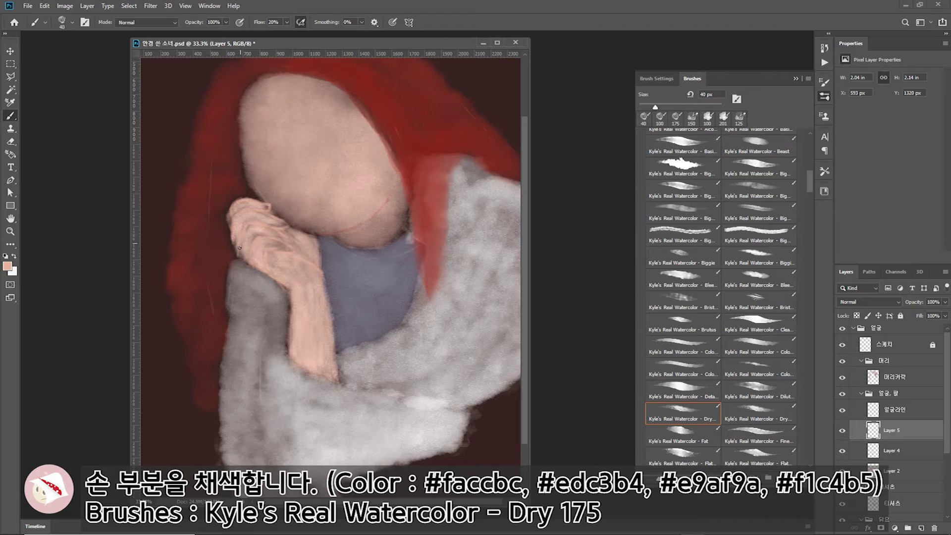
key("alt+bracketleft")
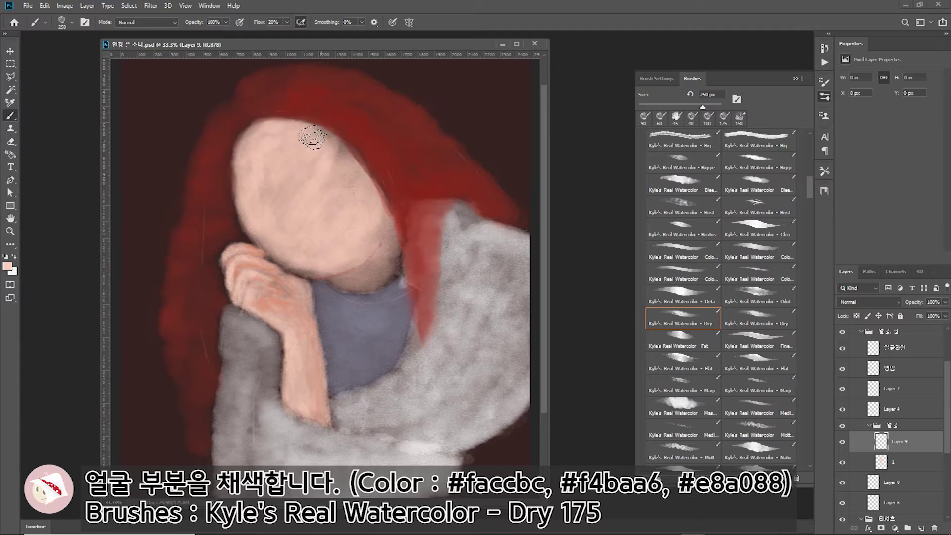
mouse_move(312, 137)
left_mouse_down()
mouse_move(254, 137)
mouse_move(329, 170)
mouse_move(379, 263)
mouse_move(357, 278)
mouse_move(314, 272)
mouse_move(275, 149)
mouse_move(382, 255)
mouse_move(297, 267)
mouse_move(362, 255)
left_mouse_up()
key("ctrl+shift+alt+n")
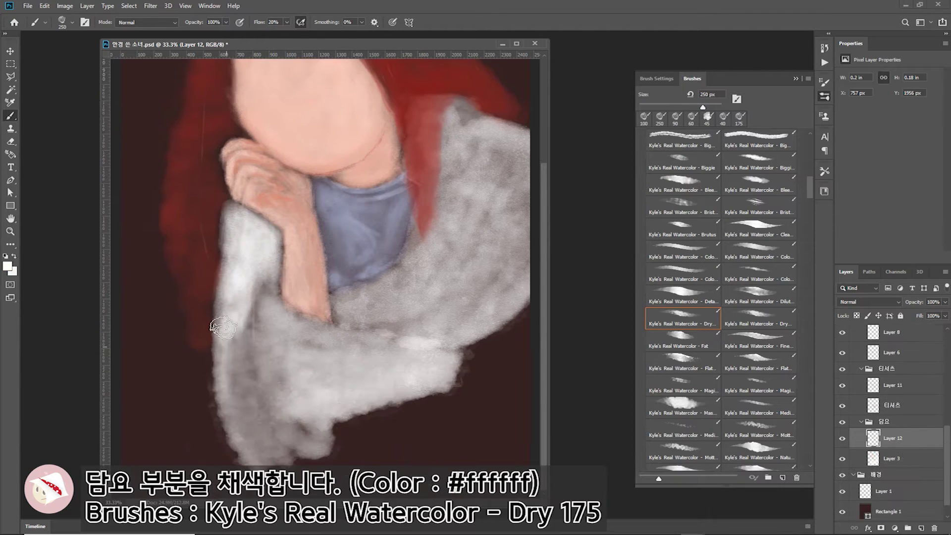
- Brighten the white blanket and begin pink #f0a993 check stripes at the sleeve cuff
mouse_move(223, 327)
left_mouse_down()
mouse_move(248, 446)
mouse_move(262, 288)
mouse_move(377, 347)
mouse_move(244, 283)
left_mouse_up()
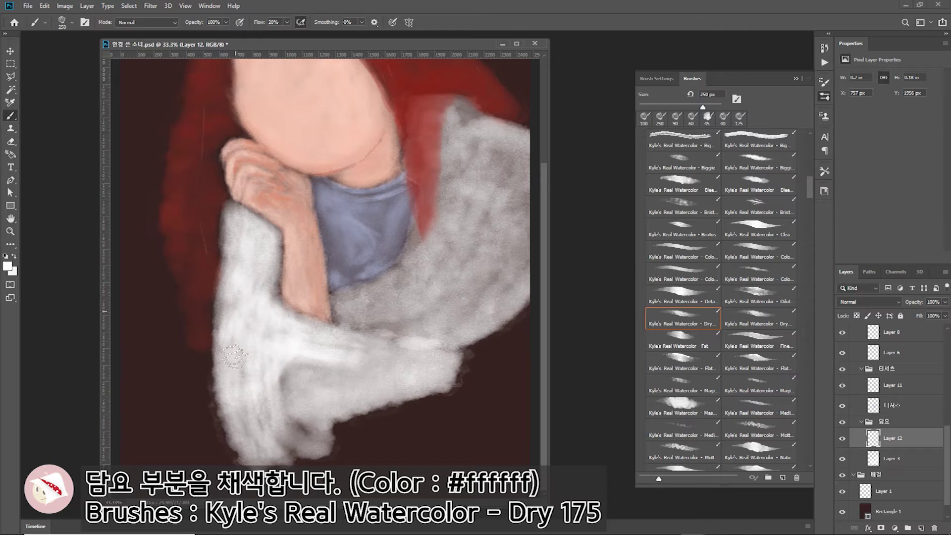
left_click_drag(268, 362, 322, 426)
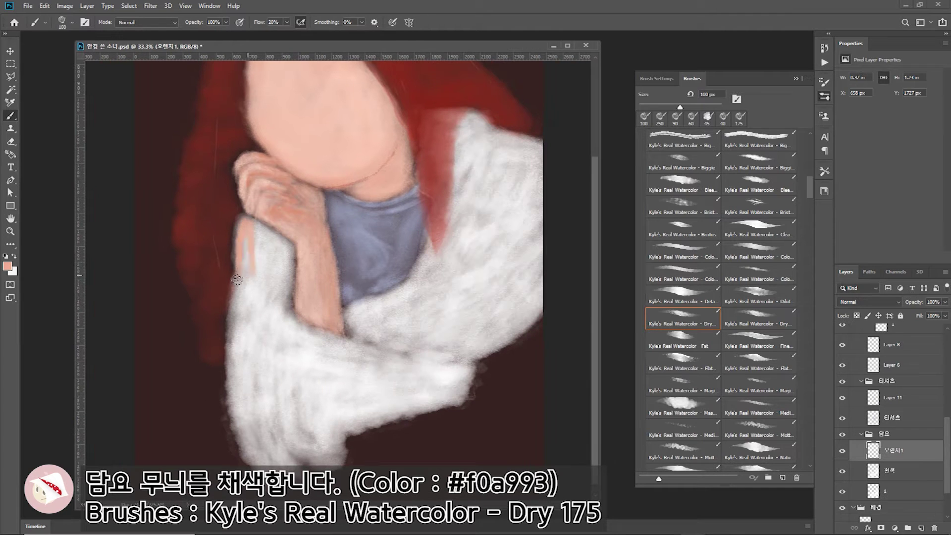
mouse_move(243, 237)
left_mouse_down()
mouse_move(238, 282)
mouse_move(280, 282)
mouse_move(293, 369)
left_mouse_up()
mouse_move(260, 282)
left_mouse_down()
mouse_move(293, 372)
mouse_move(265, 287)
mouse_move(277, 326)
mouse_move(238, 367)
left_mouse_up()
- Fill pink check patches across the lower blanket and sleeve
left_click_drag(253, 362, 275, 396)
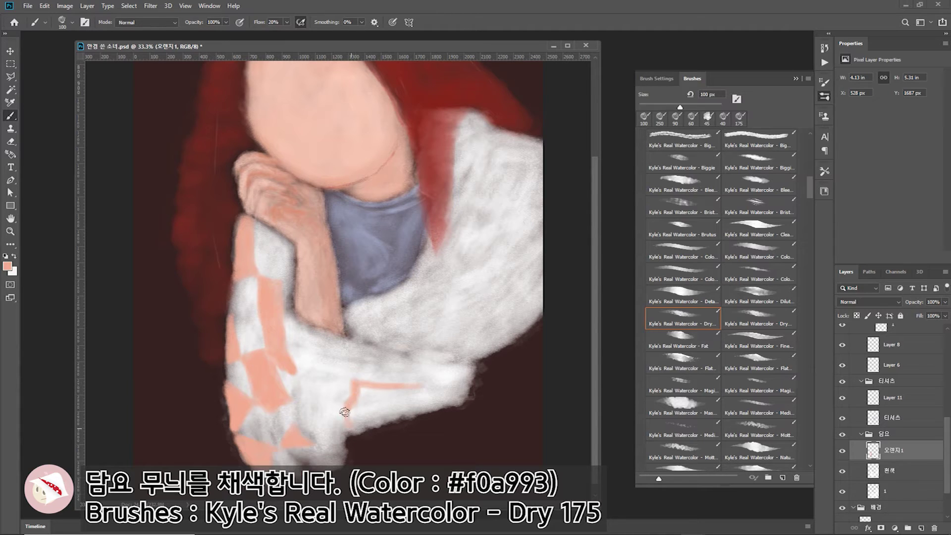
mouse_move(345, 412)
left_mouse_down()
mouse_move(366, 396)
mouse_move(396, 416)
mouse_move(421, 389)
mouse_move(364, 410)
mouse_move(411, 394)
mouse_move(399, 406)
left_mouse_up()
left_click_drag(324, 419, 317, 436)
mouse_move(329, 341)
left_mouse_down()
mouse_move(328, 360)
mouse_move(322, 349)
mouse_move(364, 349)
mouse_move(416, 297)
mouse_move(484, 263)
mouse_move(505, 285)
mouse_move(433, 310)
mouse_move(460, 315)
mouse_move(462, 274)
mouse_move(500, 270)
left_mouse_up()
- Finish the pink checks with patches and a diagonal stripe on the upper-right blanket
mouse_move(515, 309)
left_mouse_down()
mouse_move(442, 347)
mouse_move(511, 325)
mouse_move(483, 354)
left_mouse_up()
mouse_move(534, 144)
left_mouse_down()
mouse_move(492, 153)
mouse_move(503, 167)
mouse_move(516, 151)
left_mouse_up()
mouse_move(518, 224)
left_mouse_down()
mouse_move(486, 249)
mouse_move(505, 242)
left_mouse_up()
left_click_drag(468, 156, 460, 224)
- Paint darker #e76e48 orange squares, diamond and band across the sleeve and blanket
mouse_move(287, 248)
left_mouse_down()
mouse_move(277, 272)
mouse_move(260, 232)
mouse_move(268, 275)
mouse_move(280, 274)
left_mouse_up()
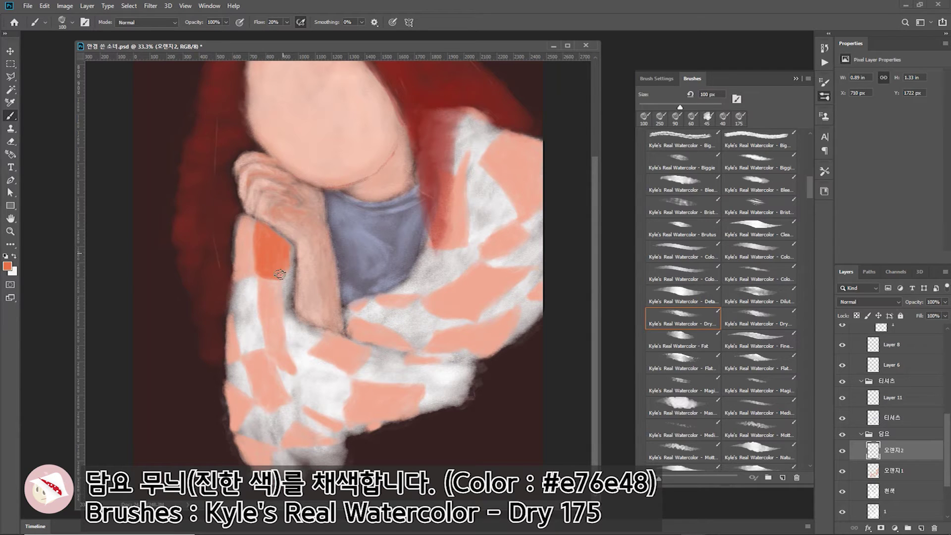
left_click_drag(236, 359, 252, 401)
left_click_drag(282, 448, 285, 462)
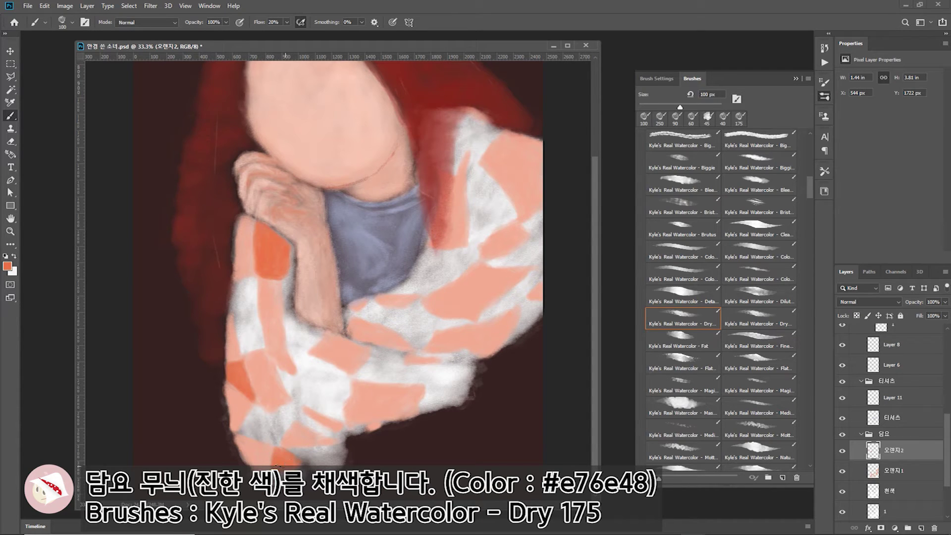
mouse_move(298, 369)
left_mouse_down()
mouse_move(342, 382)
mouse_move(341, 416)
mouse_move(316, 360)
mouse_move(304, 384)
mouse_move(321, 396)
mouse_move(342, 391)
mouse_move(329, 369)
left_mouse_up()
mouse_move(426, 401)
left_mouse_down()
mouse_move(442, 374)
mouse_move(463, 398)
mouse_move(473, 386)
mouse_move(456, 371)
mouse_move(435, 375)
left_mouse_up()
left_click_drag(387, 296, 475, 260)
left_click_drag(421, 292, 475, 263)
mouse_move(478, 322)
left_mouse_down()
mouse_move(543, 270)
mouse_move(499, 307)
left_mouse_up()
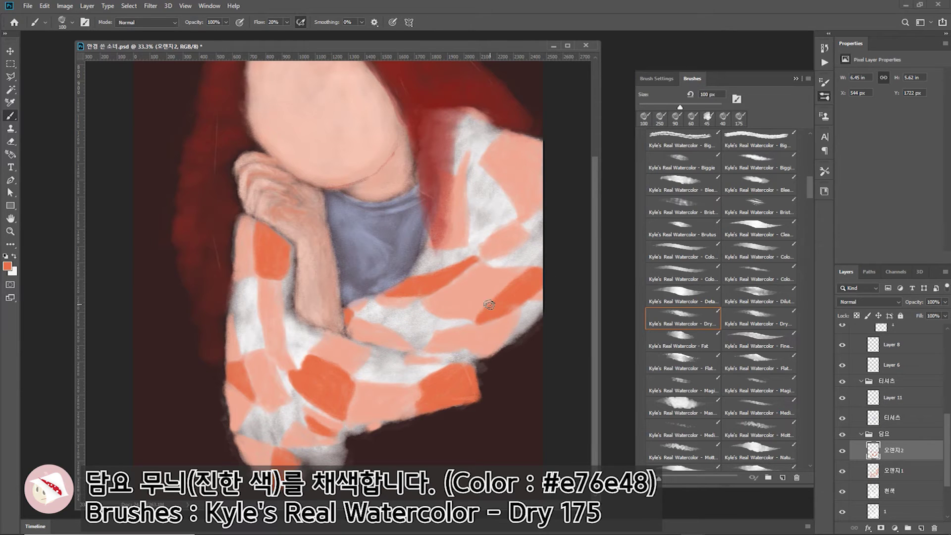
mouse_move(473, 168)
left_mouse_down()
mouse_move(520, 217)
mouse_move(470, 214)
left_mouse_up()
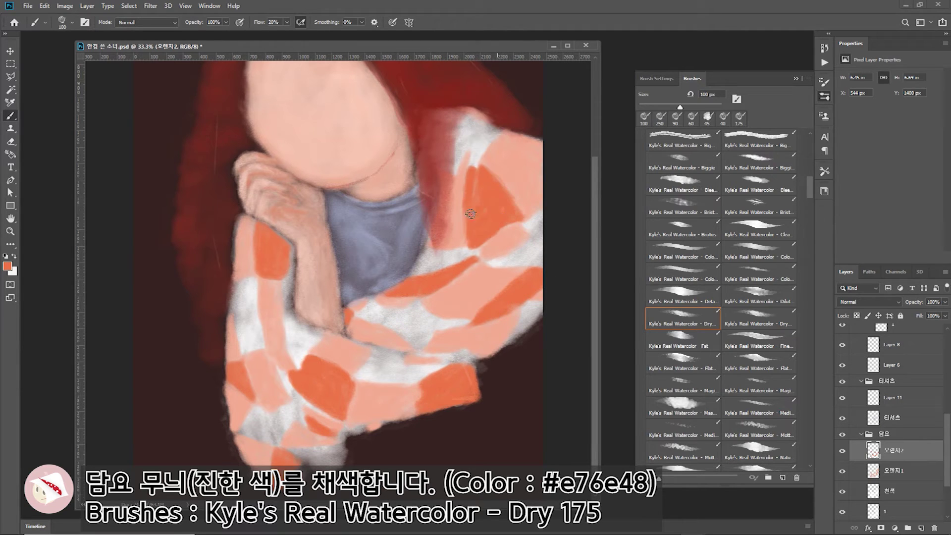
- Set Layer 12 to Multiply and shade the sleeve with #d0d0d0 grey
left_click_drag(443, 389, 462, 378)
left_click(869, 301)
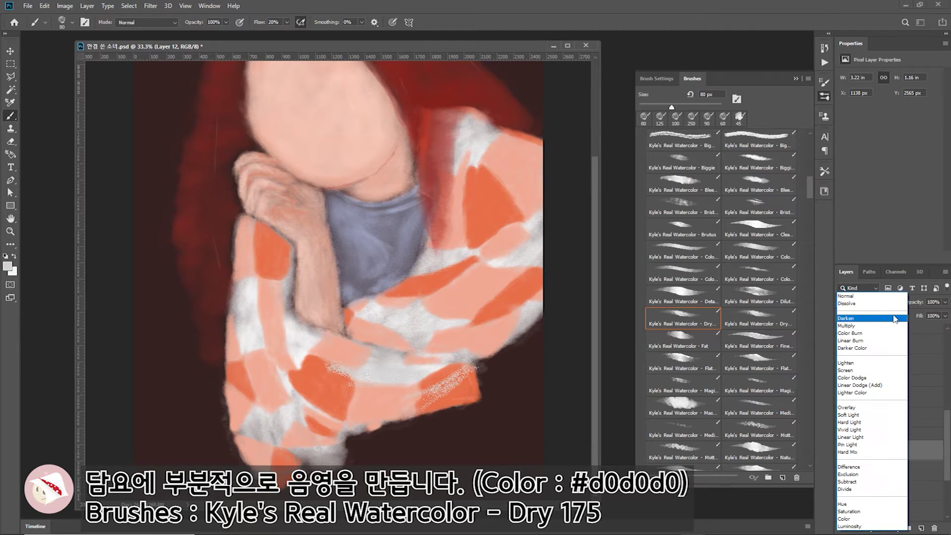
left_click(862, 327)
left_click_drag(283, 419, 298, 325)
left_click_drag(491, 252, 528, 207)
mouse_move(359, 302)
left_mouse_down()
mouse_move(451, 320)
mouse_move(498, 313)
left_mouse_up()
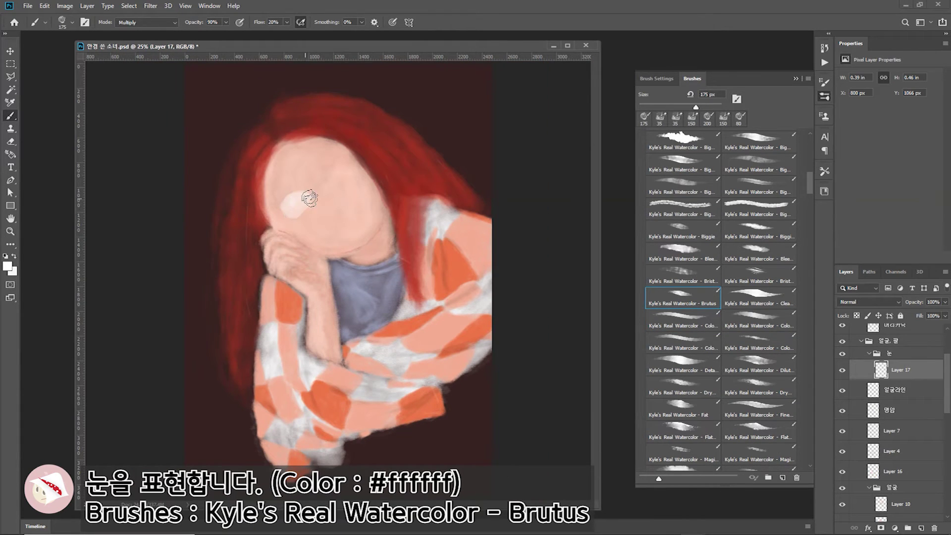
- Brighten the eye whites, paint dark pupils, and outline both eyes in dark lines
mouse_move(292, 217)
left_mouse_down()
mouse_move(330, 166)
mouse_move(345, 164)
left_mouse_up()
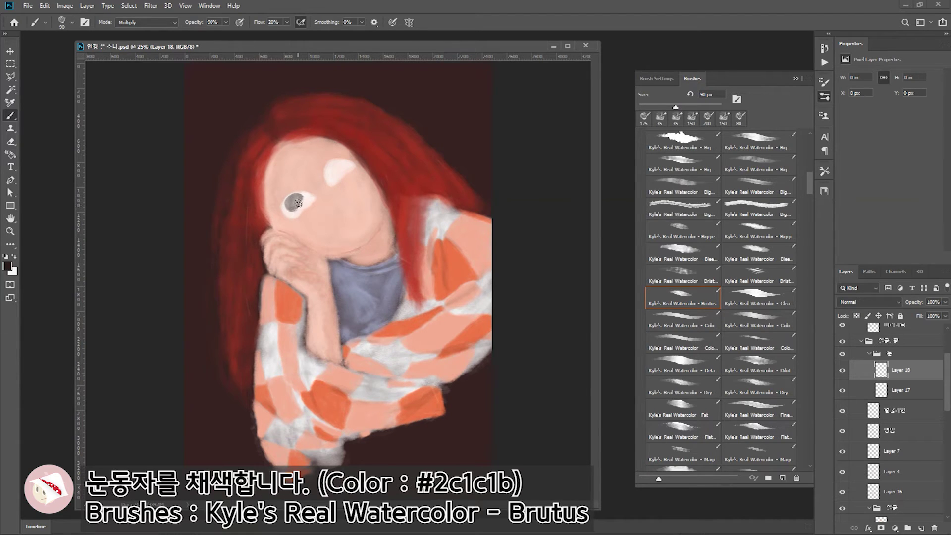
left_click_drag(303, 201, 292, 203)
left_click_drag(332, 172, 332, 170)
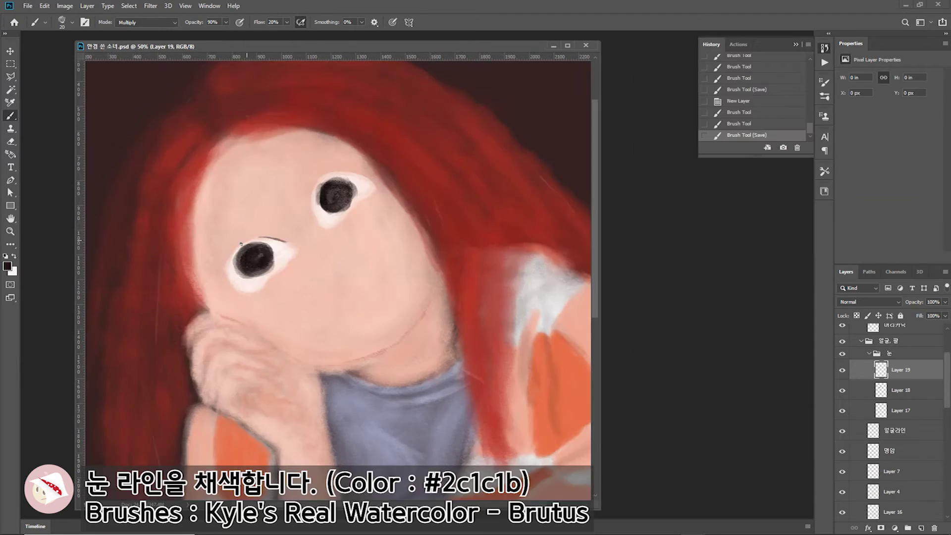
left_click_drag(232, 265, 229, 282)
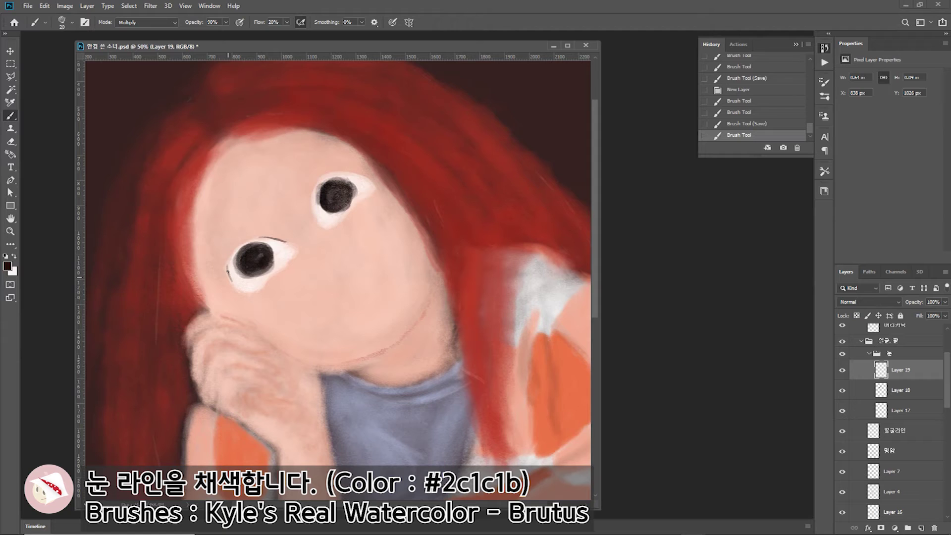
left_click_drag(263, 238, 230, 265)
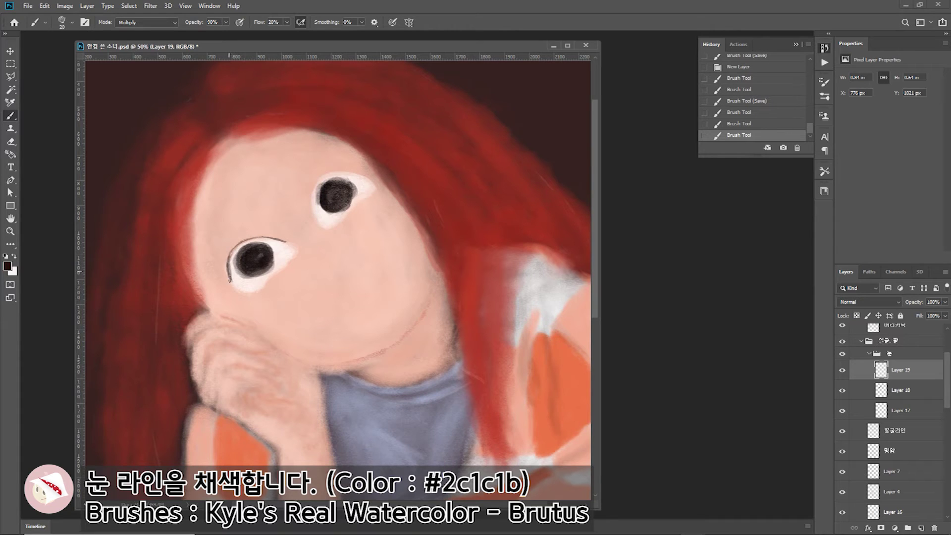
left_click_drag(362, 174, 312, 209)
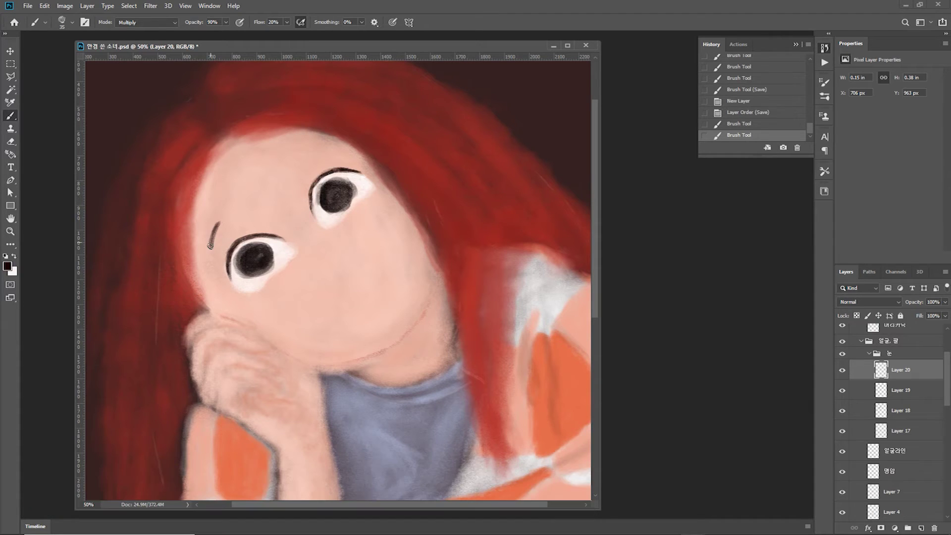
- Paint both eyebrows and sketch the reddish oval outline of the nose
left_click_drag(221, 219, 210, 248)
left_click_drag(325, 151, 297, 159)
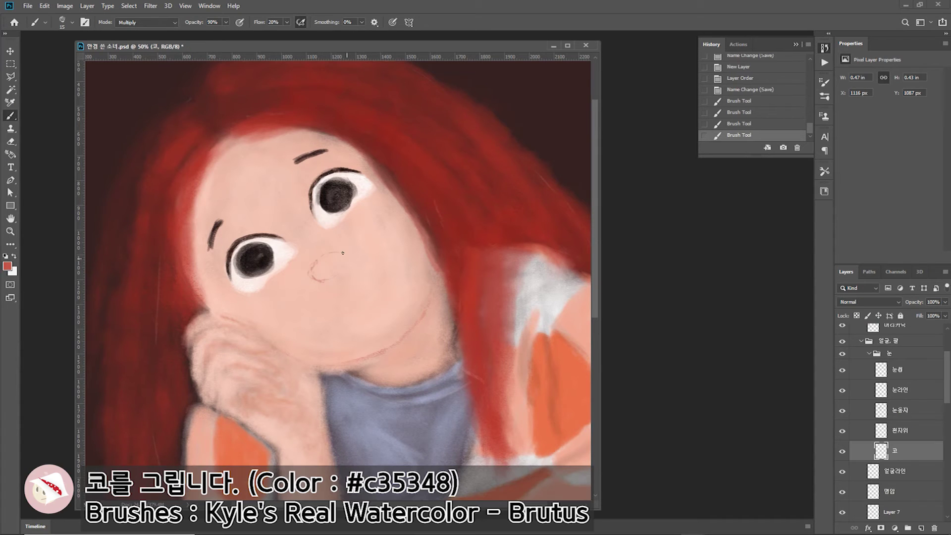
left_click_drag(333, 278, 308, 272)
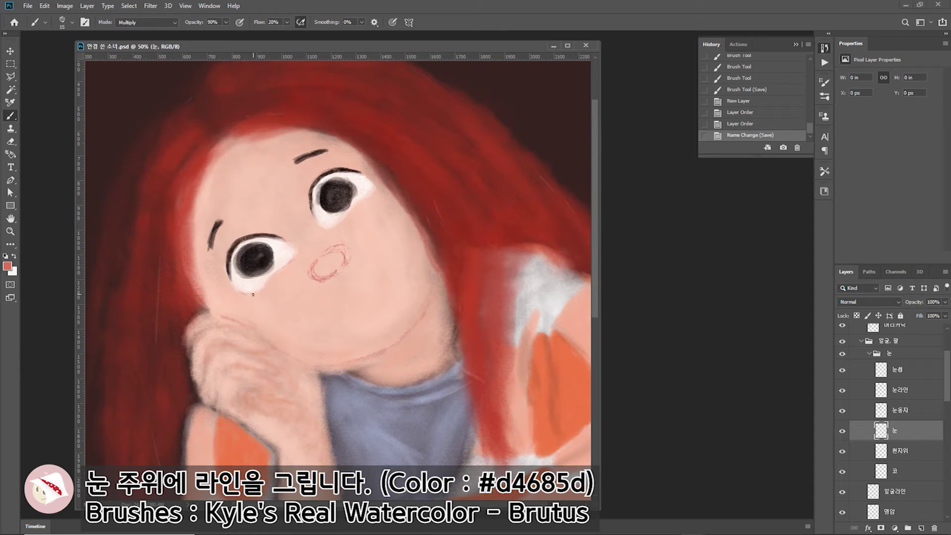
- Add faint lines under both eyes and pink cheek blush, then begin the left glasses outline
left_click_drag(253, 294, 296, 247)
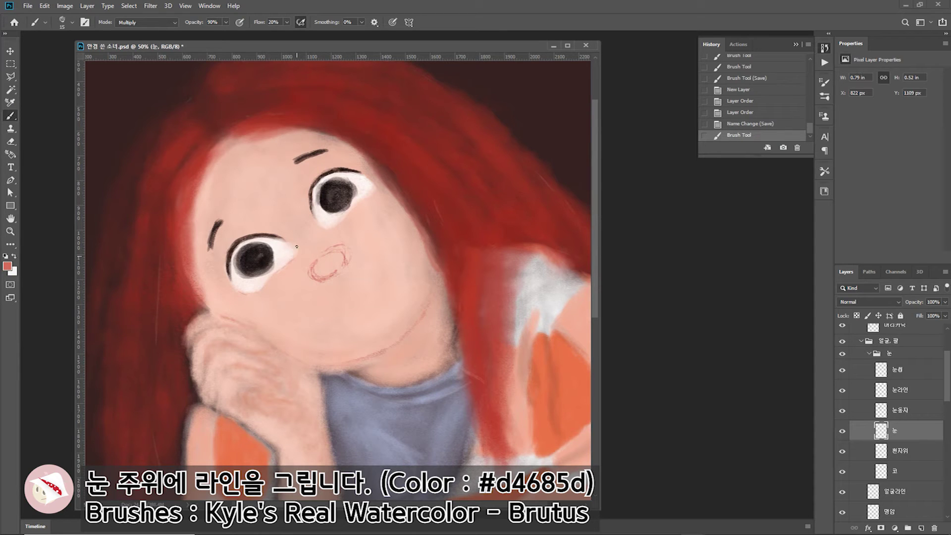
left_click_drag(272, 291, 255, 298)
left_click_drag(322, 225, 354, 218)
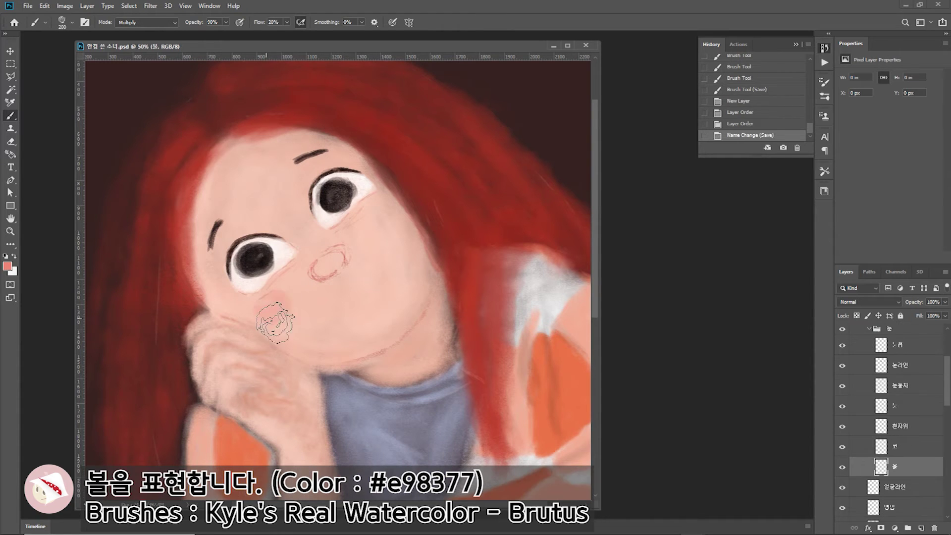
mouse_move(267, 317)
left_mouse_down()
mouse_move(352, 246)
mouse_move(350, 223)
mouse_move(319, 250)
mouse_move(387, 238)
left_mouse_up()
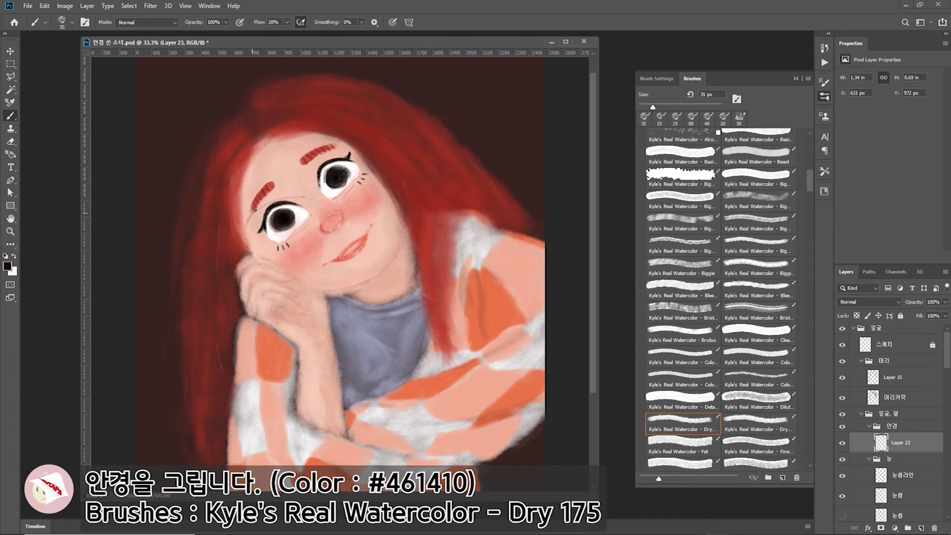
left_click_drag(255, 210, 247, 228)
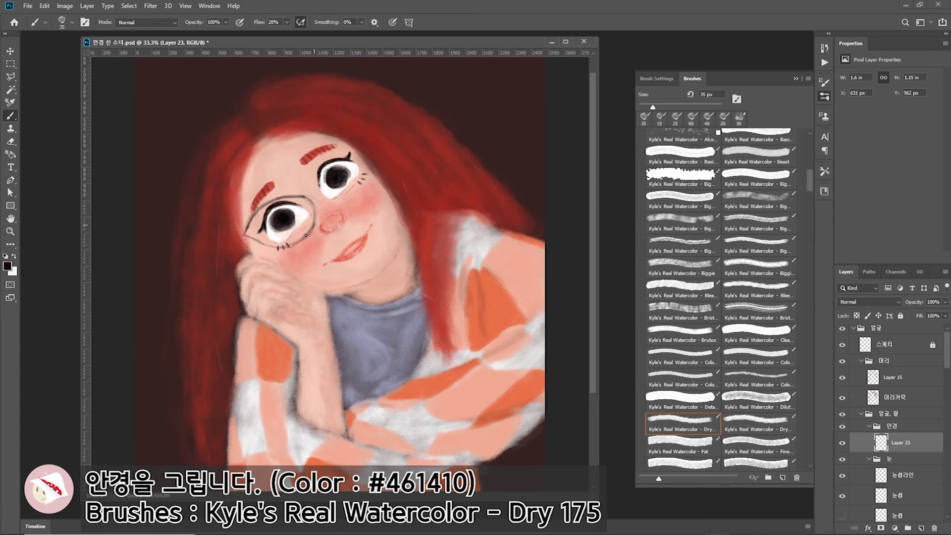
- Paint round glasses frames over both eyes and toggle their dark red Color Overlay off and on
left_click_drag(312, 164, 308, 172)
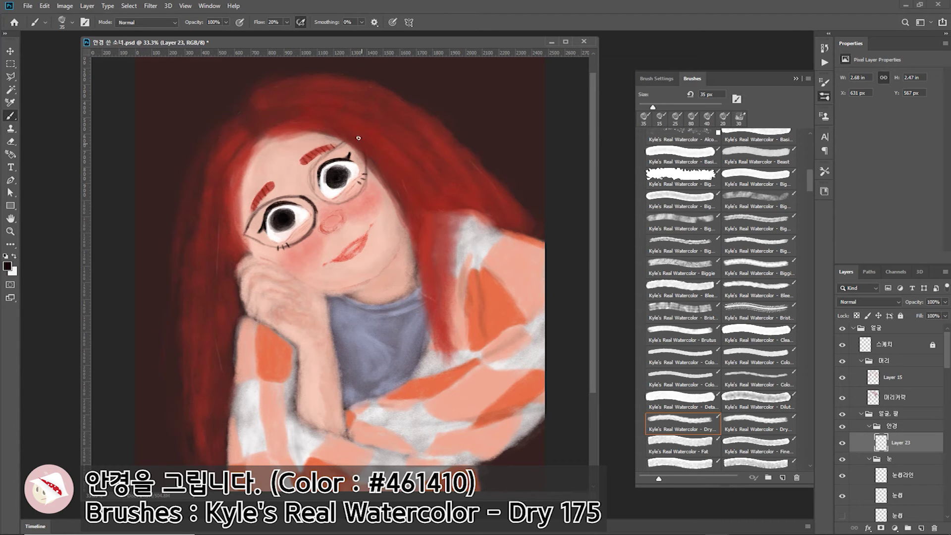
key("ctrl+plus")
left_click_drag(410, 207, 347, 242)
mouse_move(312, 171)
left_mouse_down()
mouse_move(307, 226)
mouse_move(329, 237)
mouse_move(361, 131)
left_mouse_up()
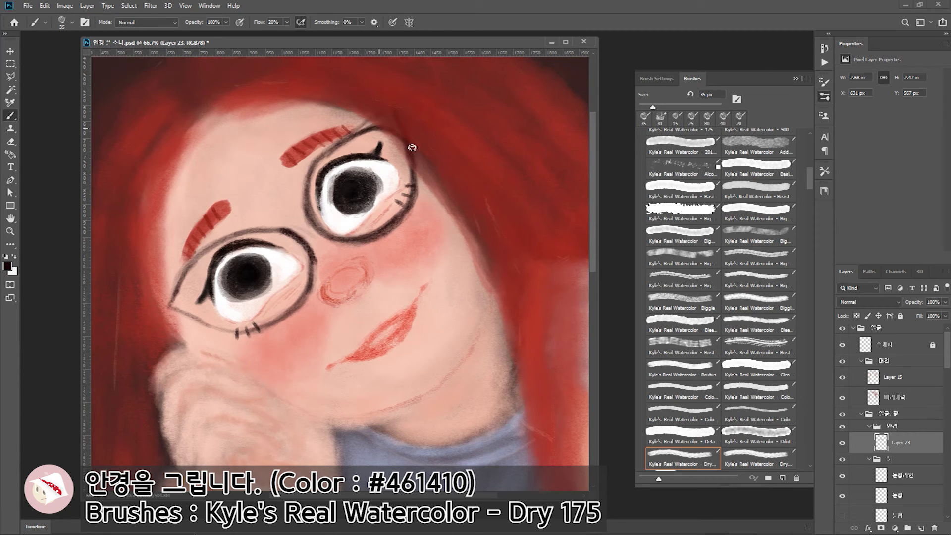
left_click_drag(392, 115, 329, 151)
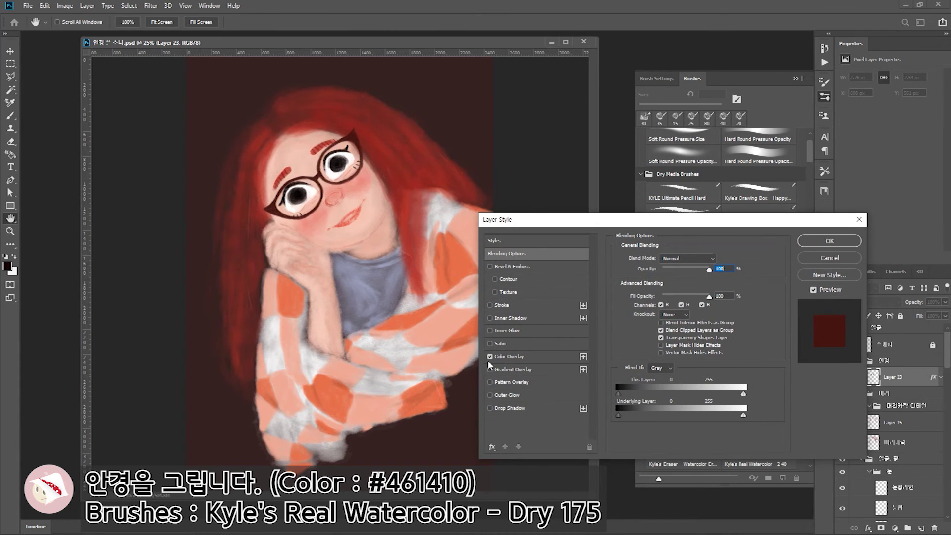
left_click(490, 357)
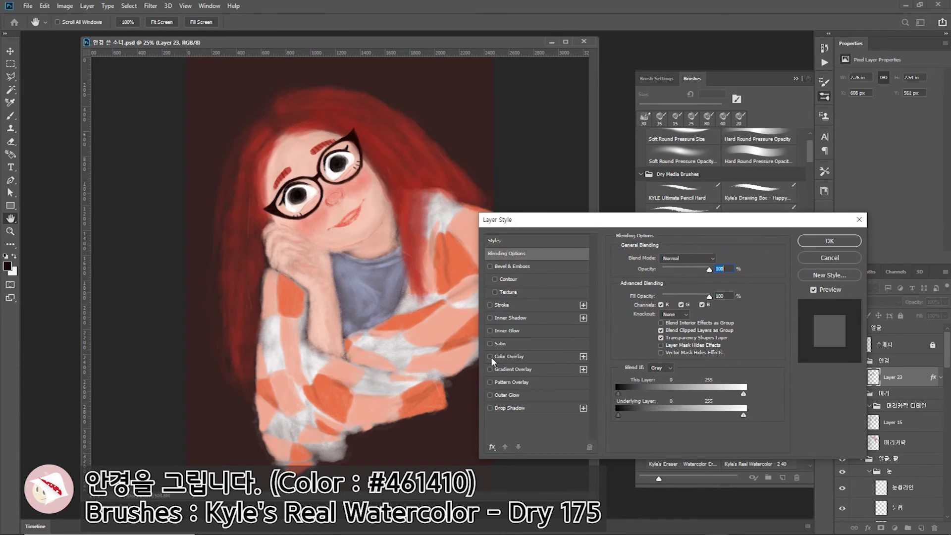
left_click(490, 357)
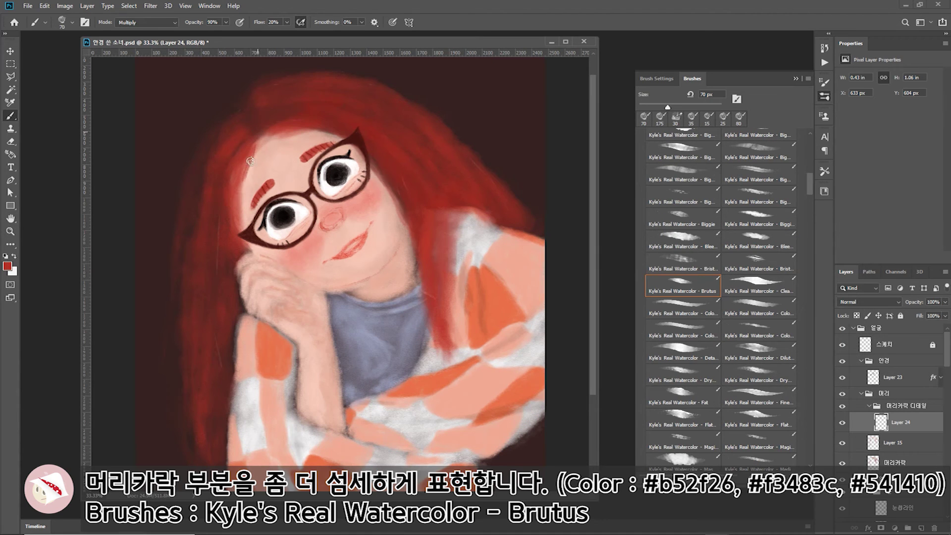
- Paint dark red and bright red hair strands around the forehead, face edges and shoulder
left_click_drag(256, 141, 237, 211)
left_click_drag(208, 239, 222, 218)
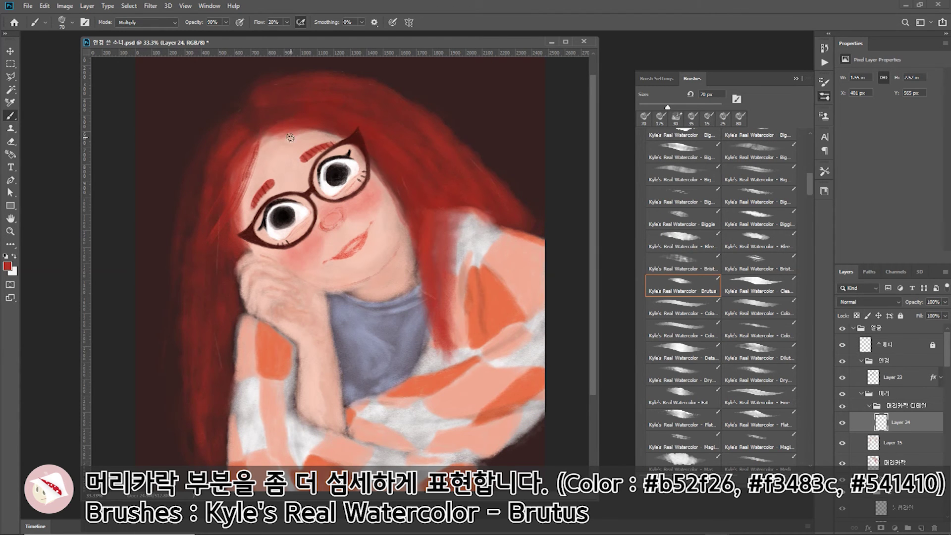
left_click_drag(266, 123, 236, 155)
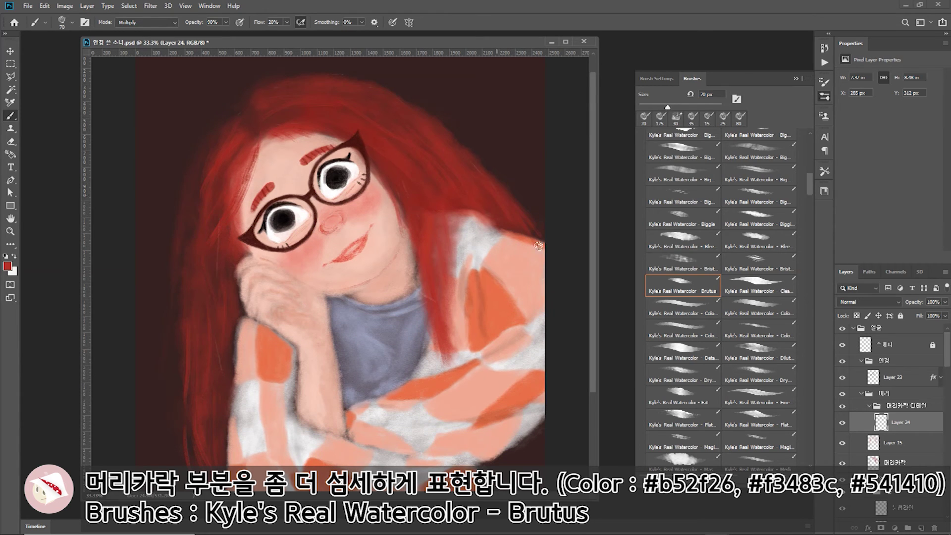
mouse_move(221, 134)
left_mouse_down()
mouse_move(197, 163)
mouse_move(240, 201)
left_mouse_up()
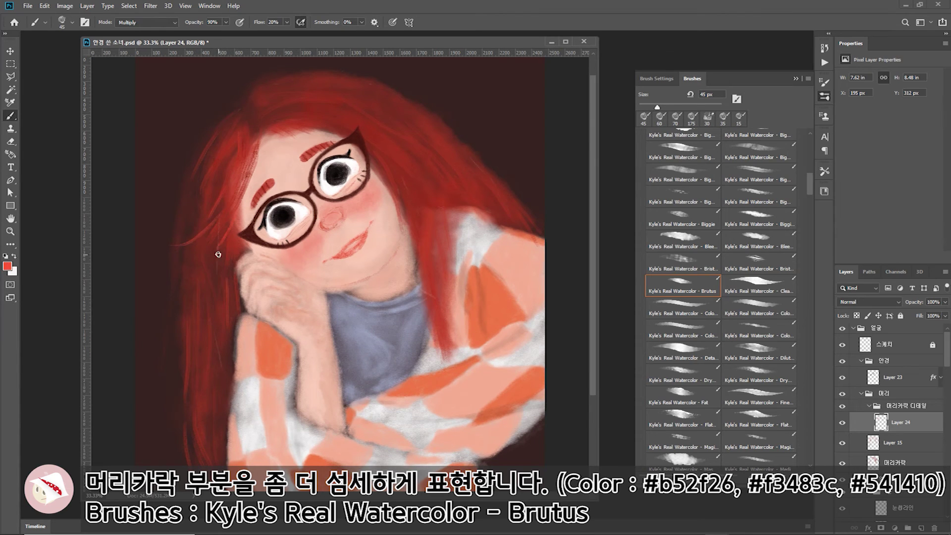
left_click_drag(195, 252, 197, 283)
left_click_drag(207, 366, 215, 427)
scroll(438, 154, "down", 1)
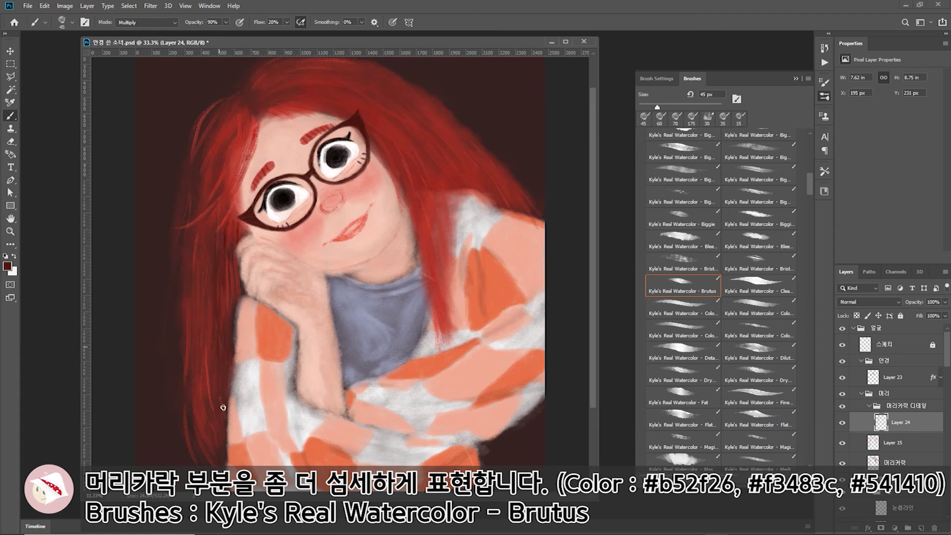
left_click_drag(375, 142, 426, 260)
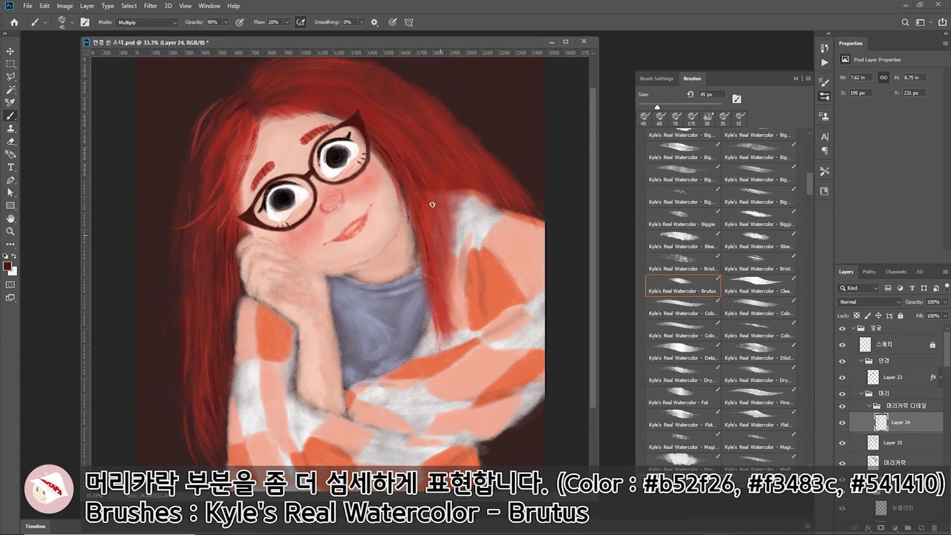
left_click_drag(452, 163, 527, 207)
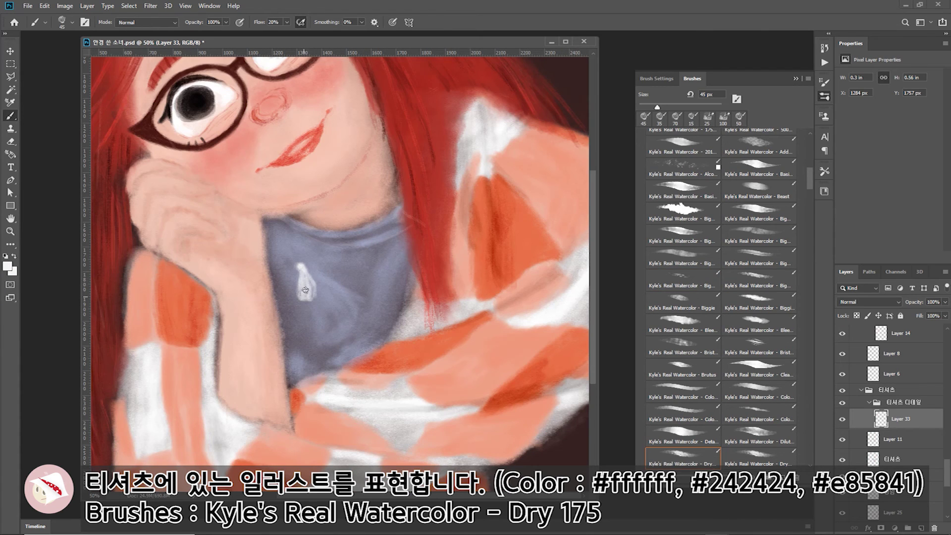
- Sketch a small white penguin figure on the blue shirt
left_click_drag(305, 289, 303, 298)
left_click_drag(289, 335, 312, 327)
key("bracketleft")
mouse_move(300, 265)
left_mouse_down()
mouse_move(320, 301)
mouse_move(297, 304)
mouse_move(292, 287)
mouse_move(308, 262)
mouse_move(318, 298)
left_mouse_up()
- Add dark details and an orange beak to the shirt penguin with a smaller brush
key("bracketleft")
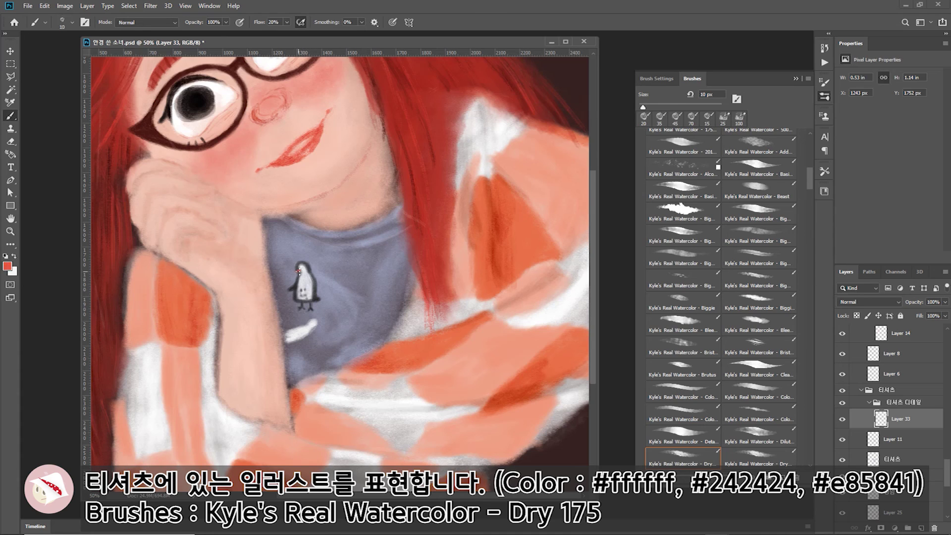
left_click_drag(283, 327, 308, 323)
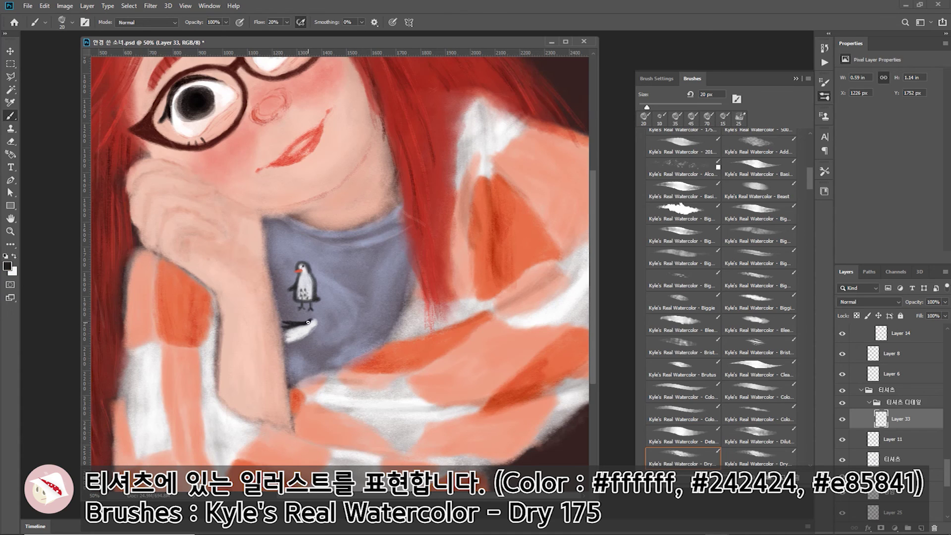